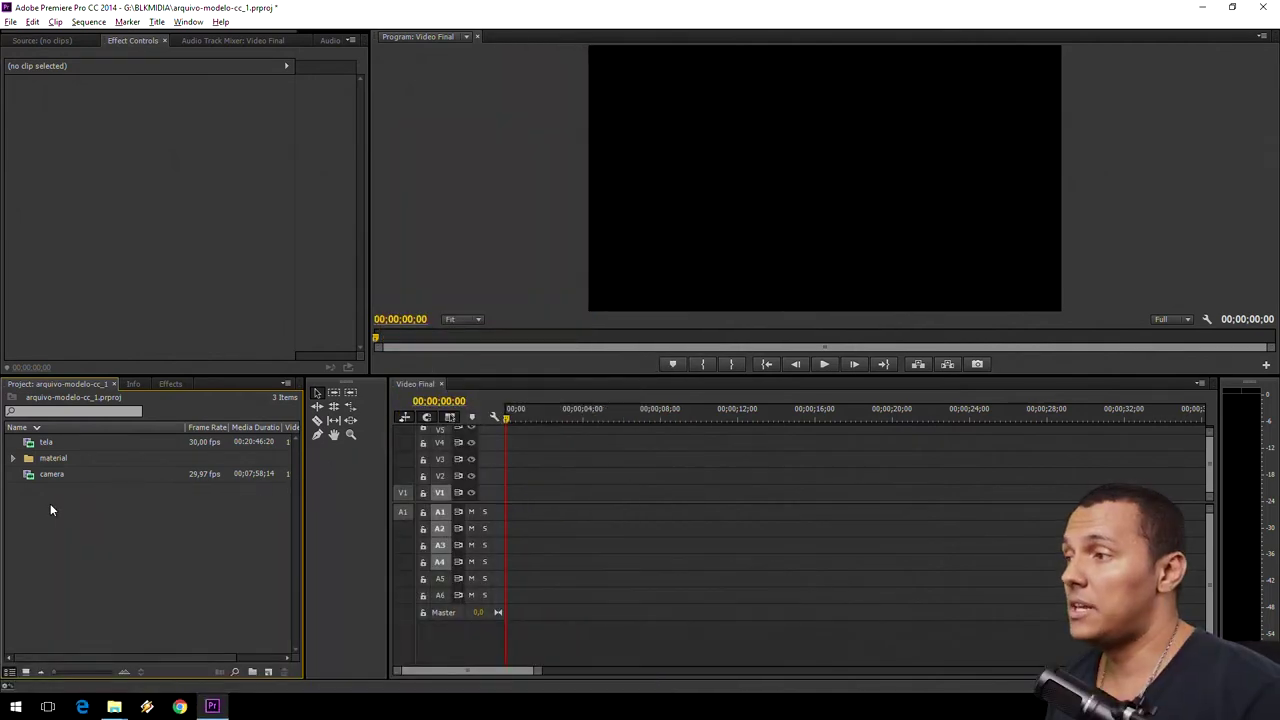
- Create a new sequence from the tela clip and place the camera clip above it on V2, aligned to the sequence start
left_click(47, 441)
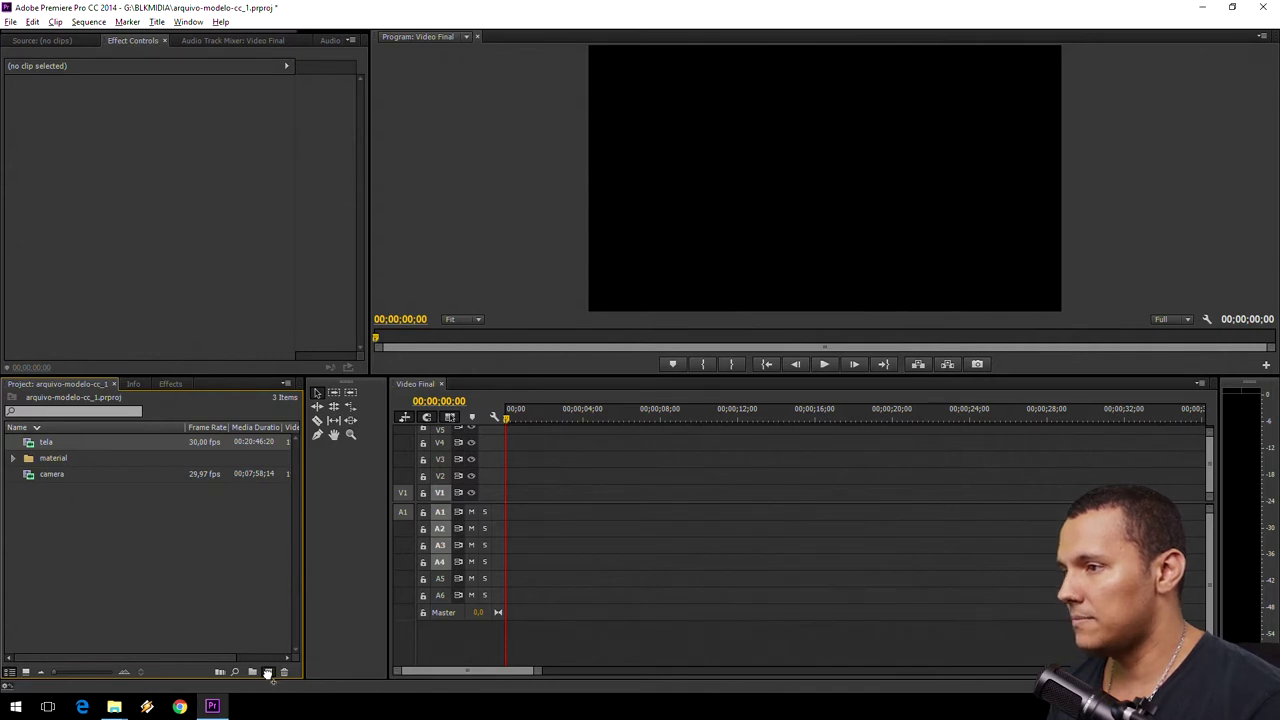
left_click_drag(47, 441, 268, 672)
left_click_drag(47, 490, 507, 518)
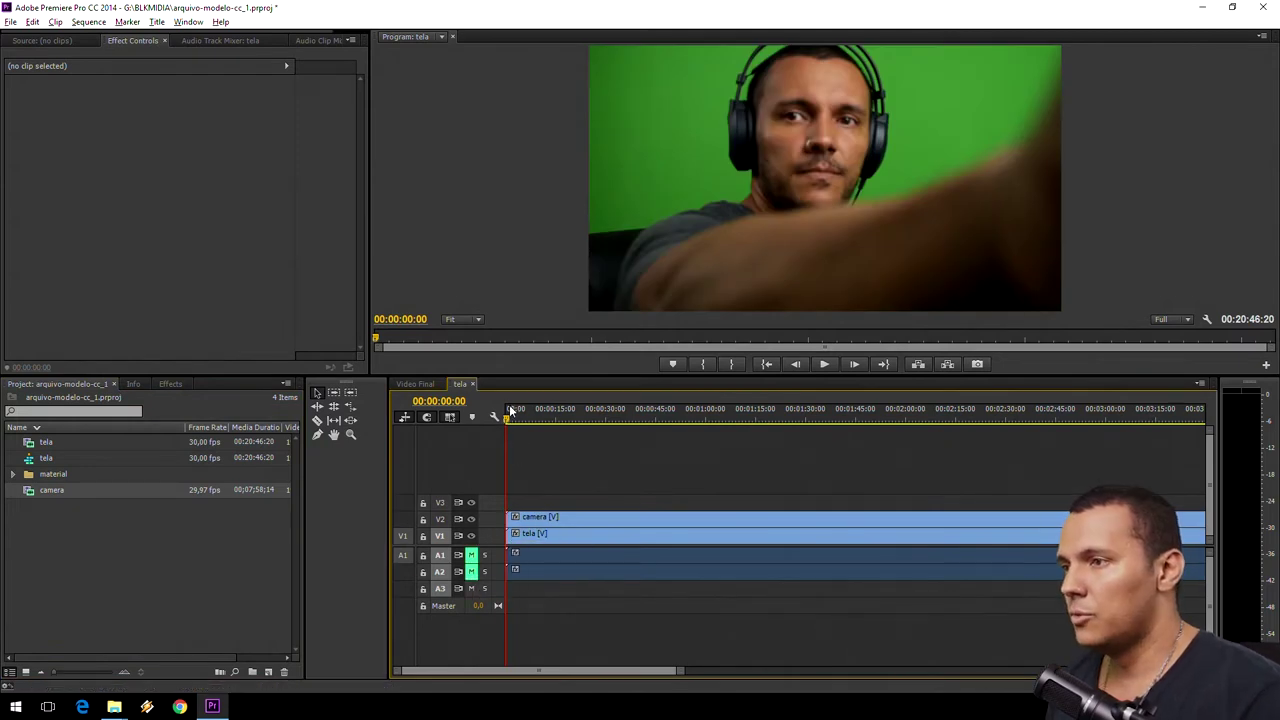
- Move the playhead to 00:00:39:00 and apply the Ultra Key effect to the camera clip on V2
left_click_drag(508, 420, 637, 421)
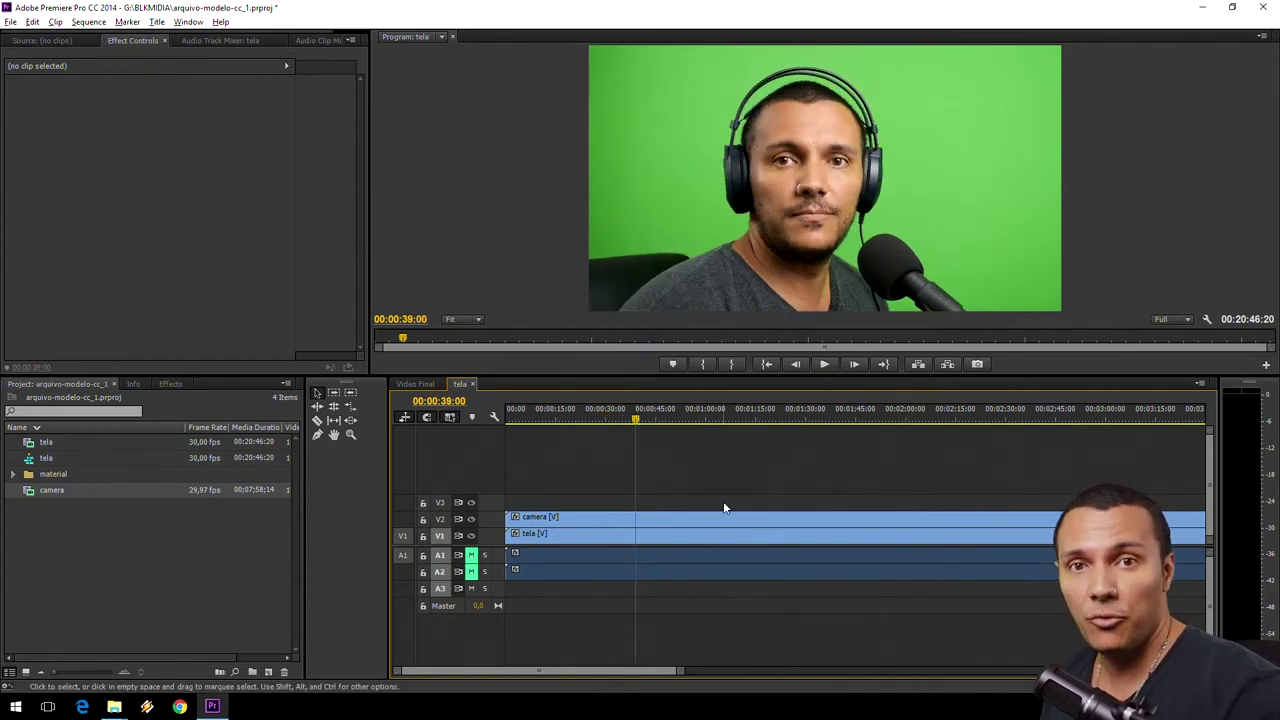
left_click(164, 383)
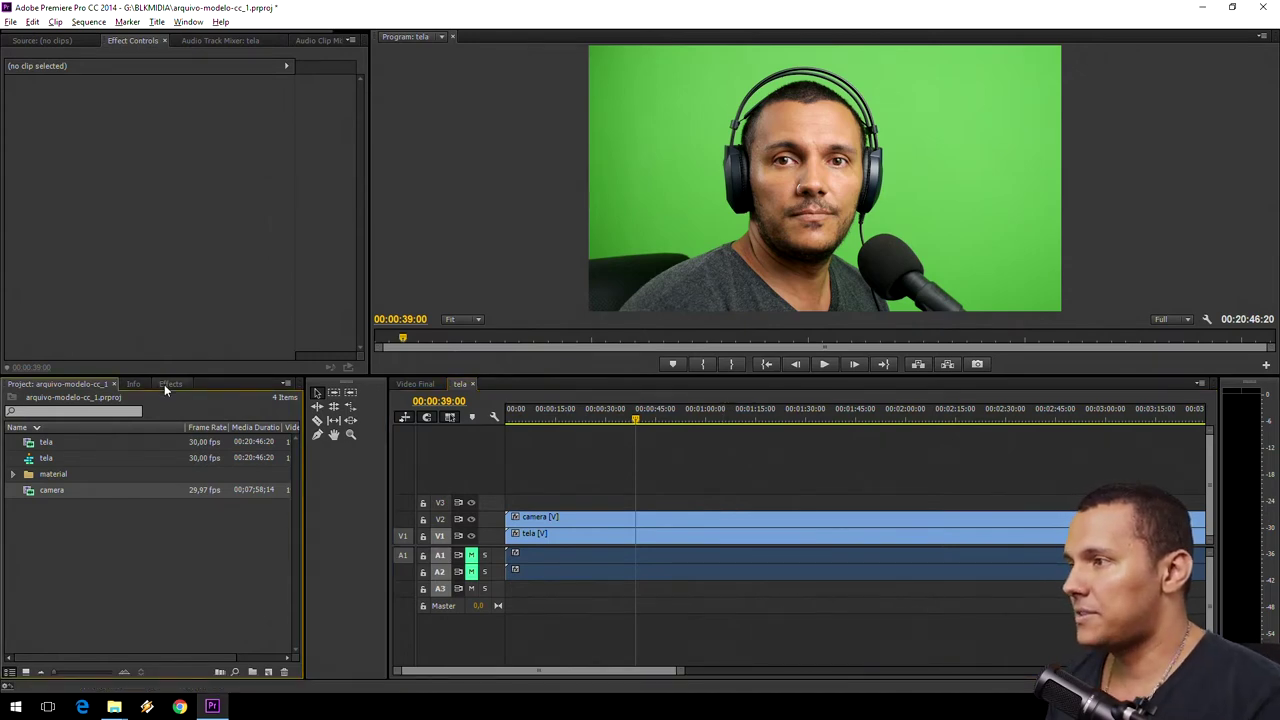
left_click(74, 399)
type("ultra")
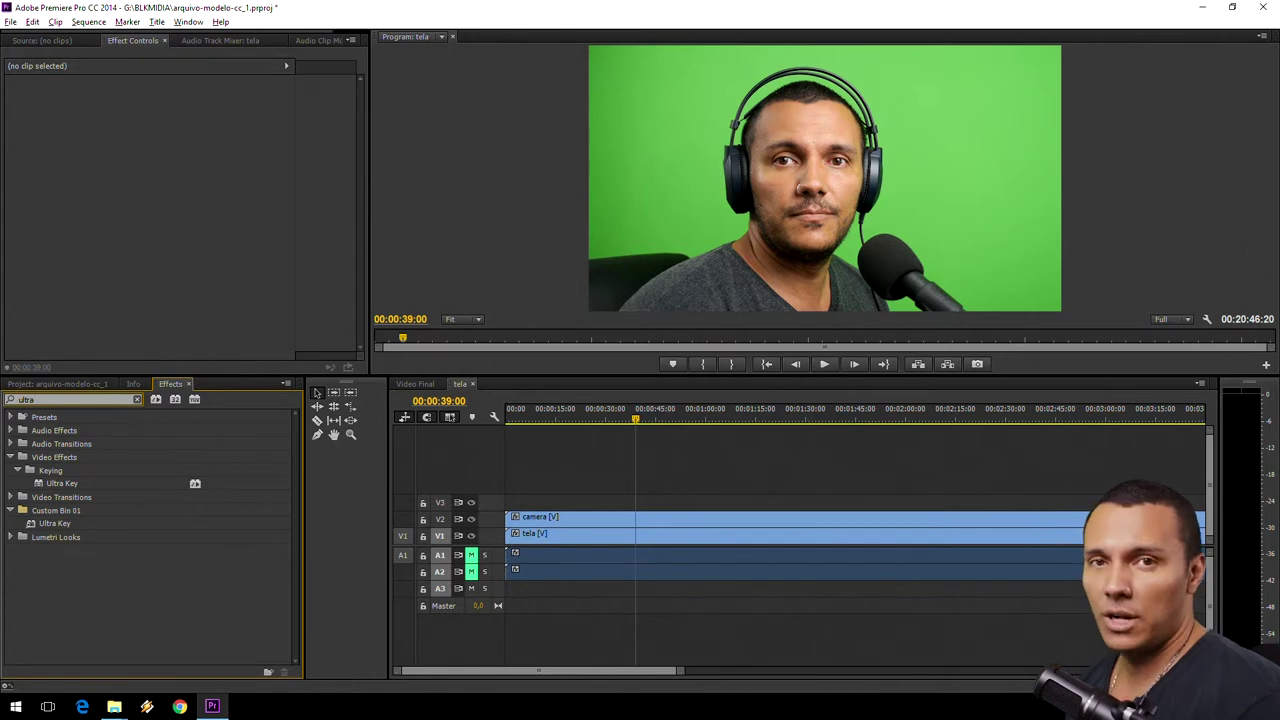
left_click(59, 483)
key("d")
left_click_drag(59, 483, 586, 516)
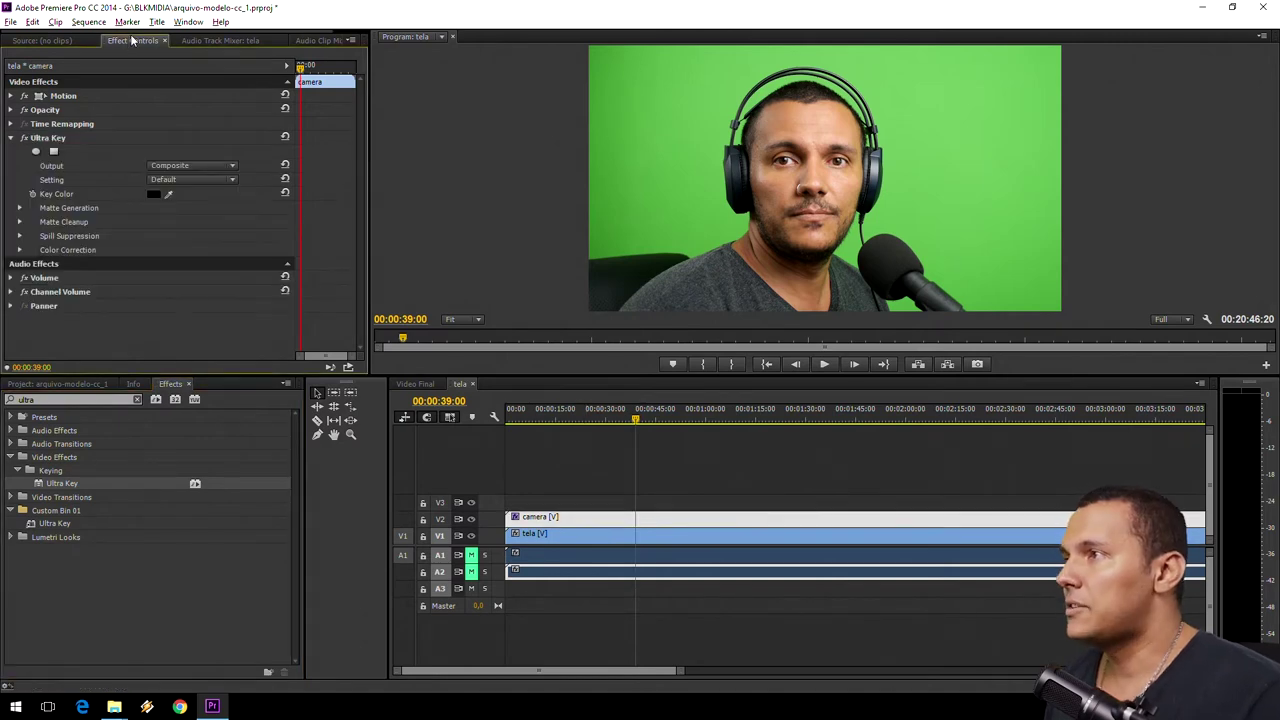
- Show the camera clip's effect settings and sample the green backdrop in the frame as the Ultra Key key color
left_click(188, 21)
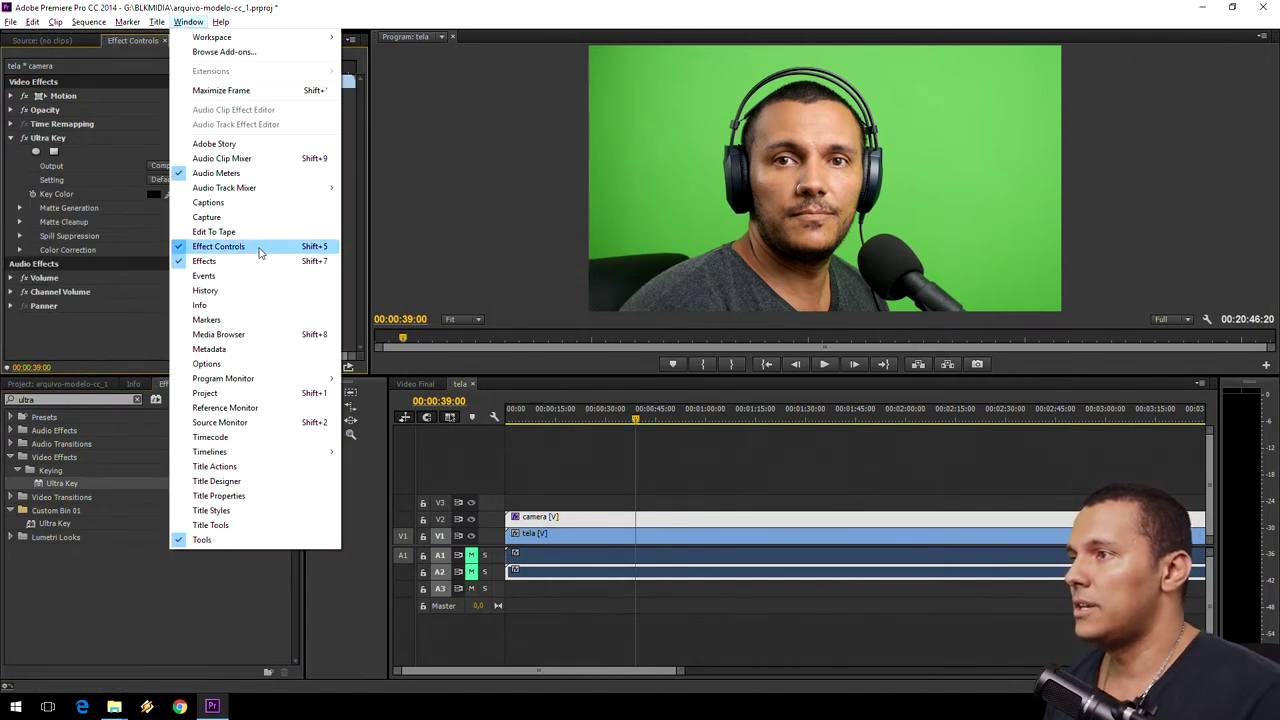
left_click(258, 248)
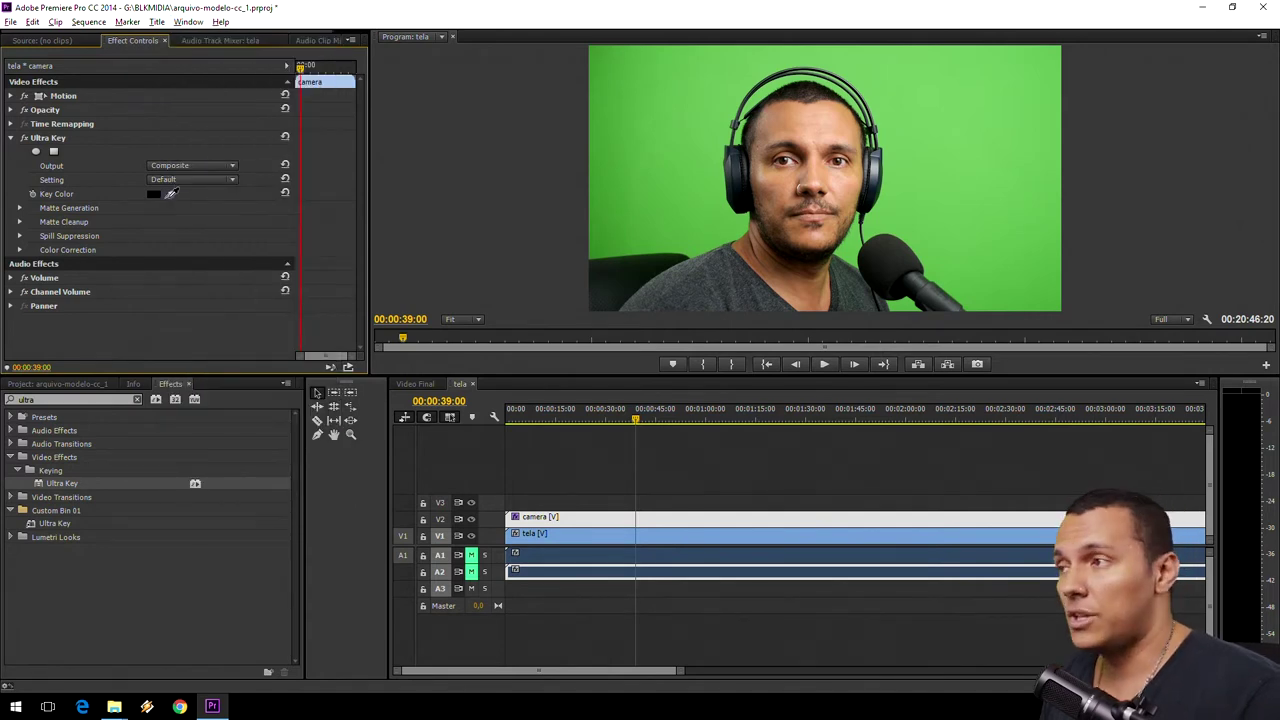
left_click_drag(170, 193, 681, 253)
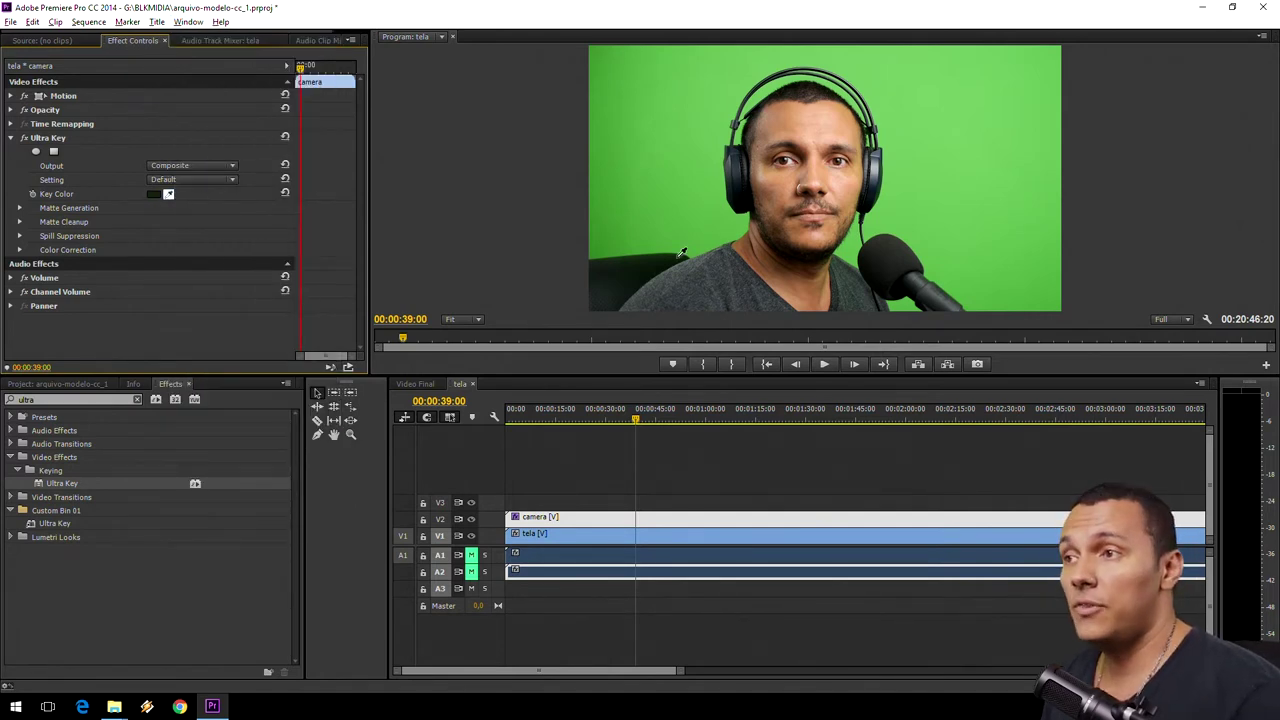
left_click_drag(681, 253, 596, 243)
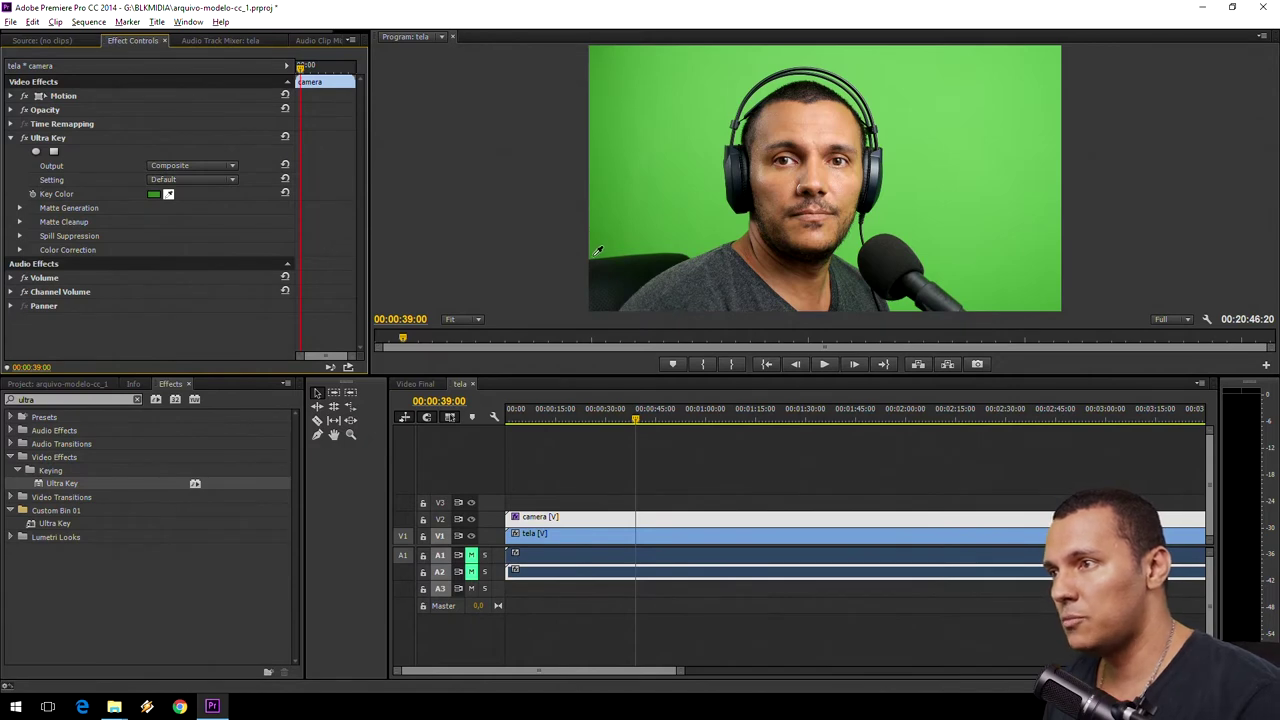
left_click_drag(596, 250, 558, 310)
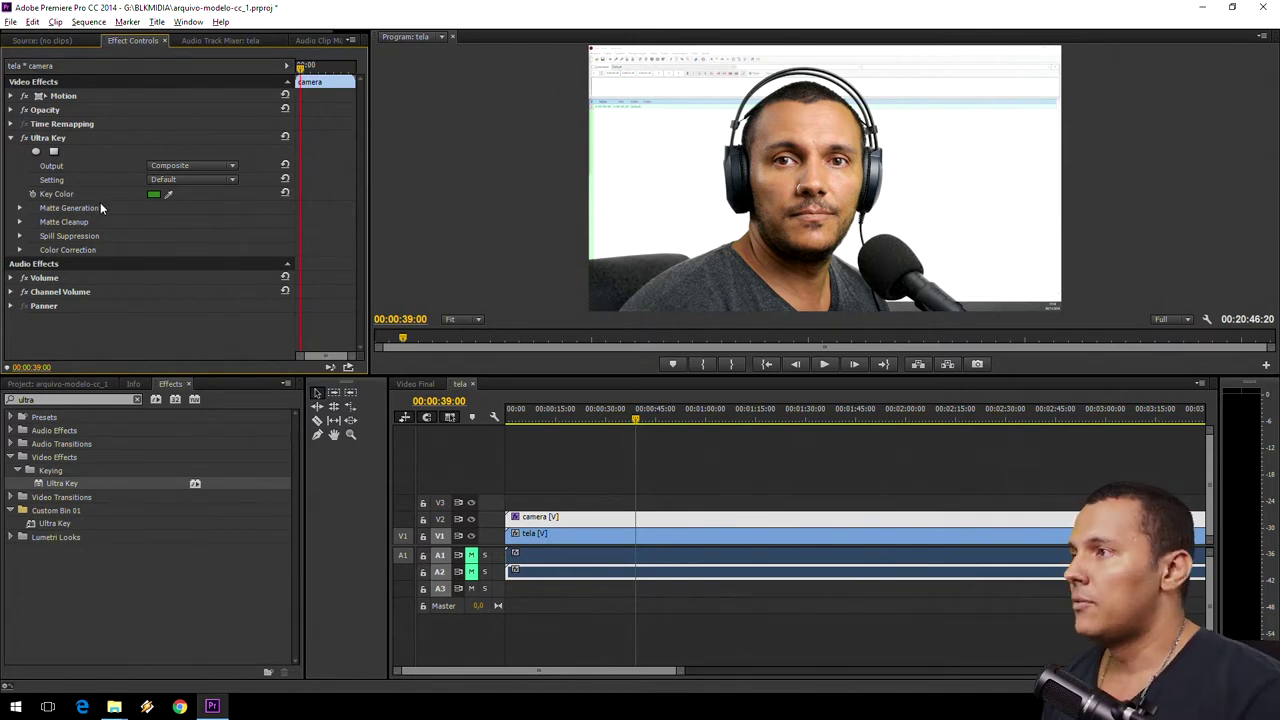
- View the Ultra Key matte as Alpha Channel and clean it up with Contrast 100 and Pedestal 41.5
left_click(199, 166)
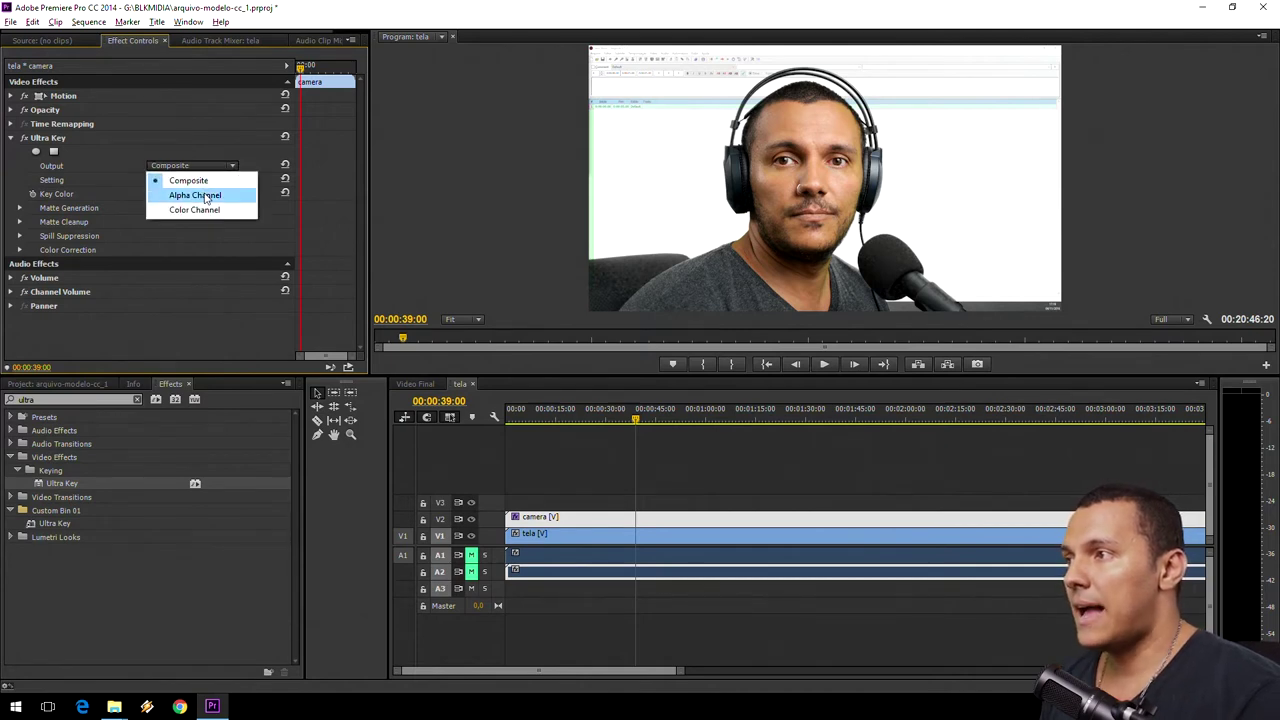
left_click(205, 195)
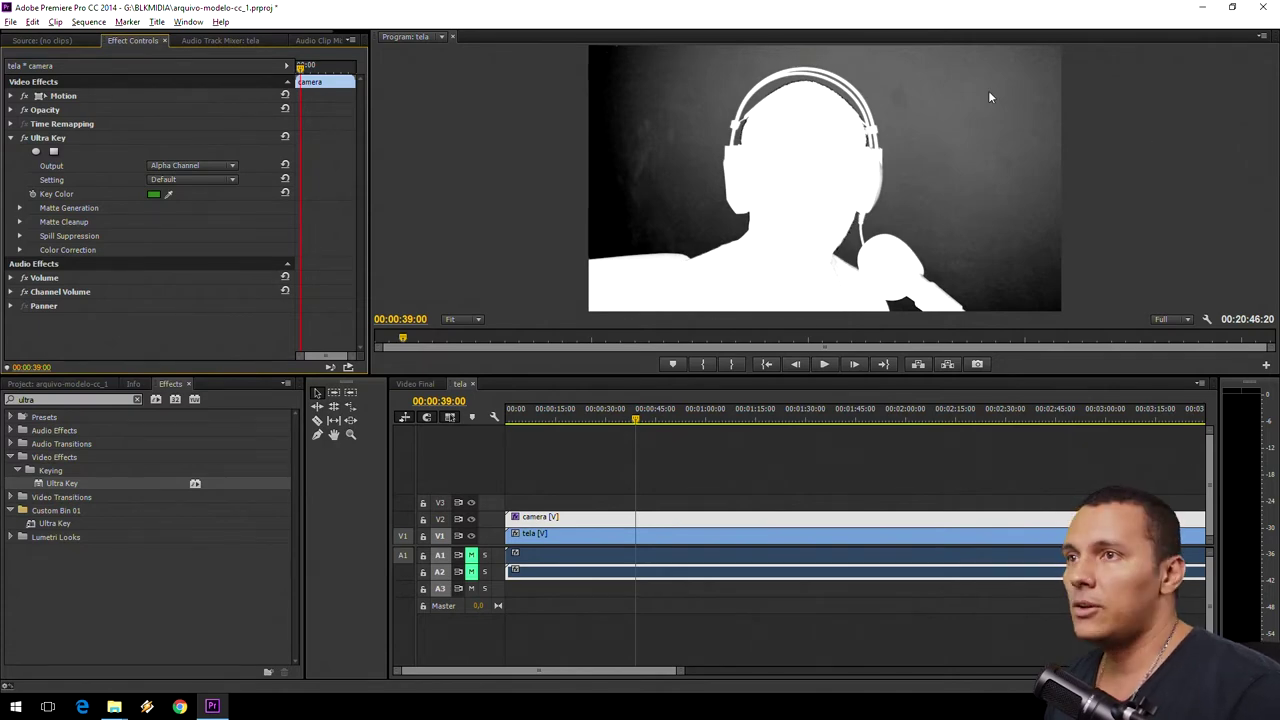
left_click(19, 222)
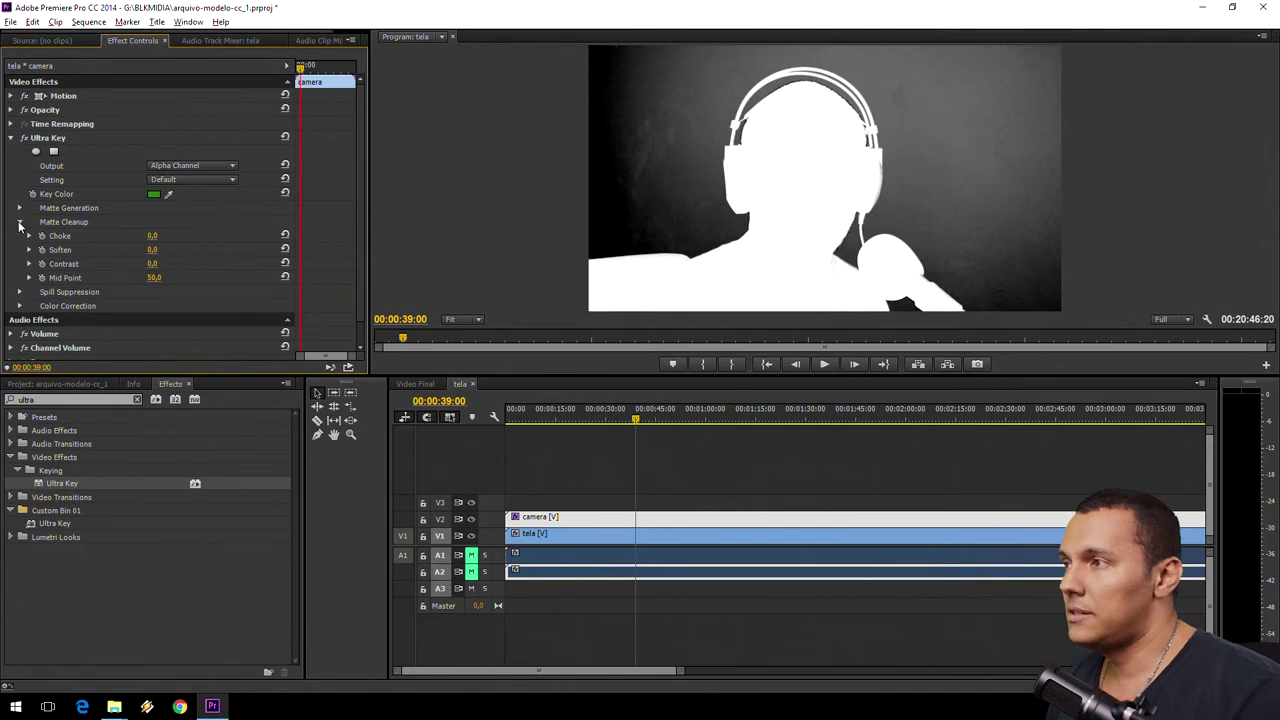
left_click_drag(152, 263, 329, 260)
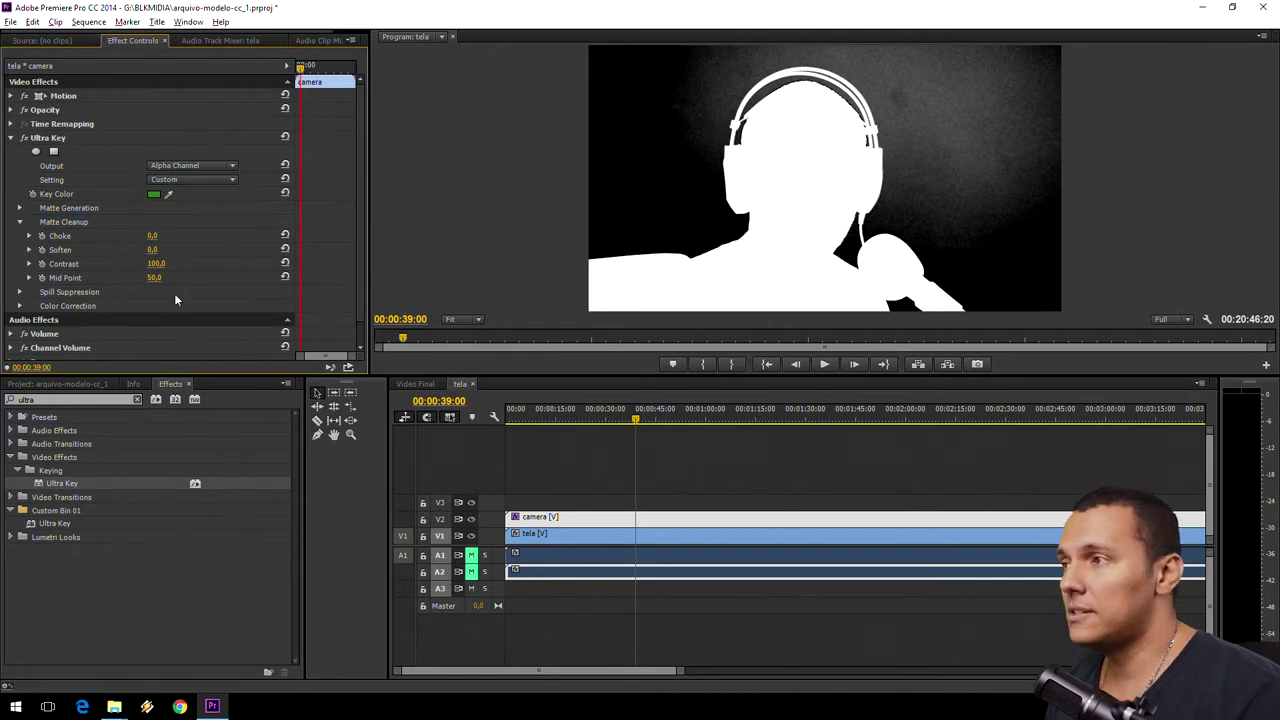
left_click(19, 207)
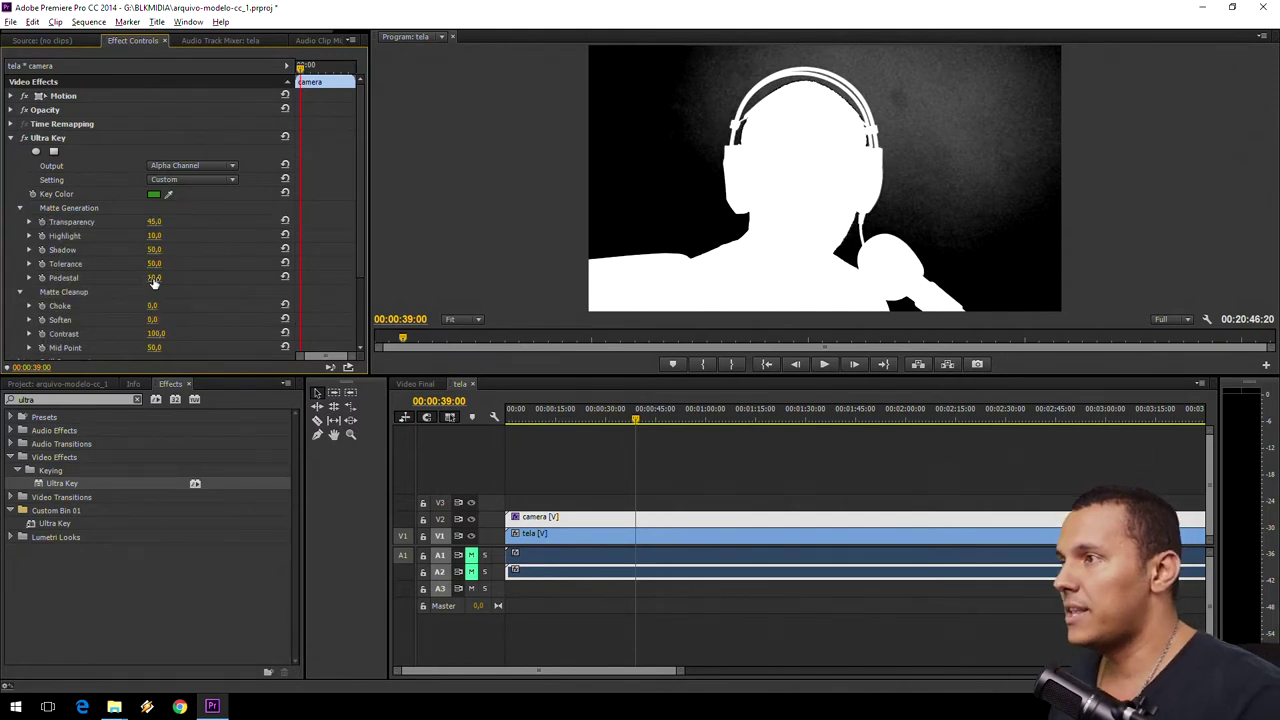
left_click_drag(154, 277, 176, 277)
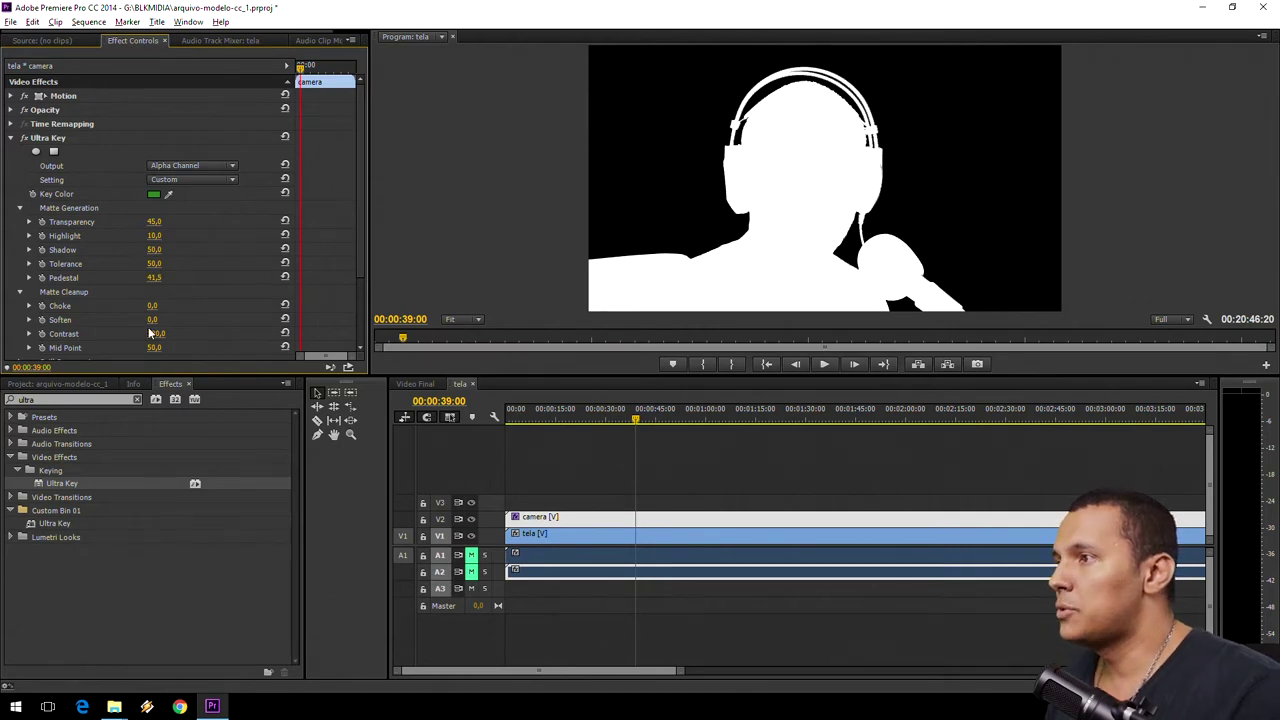
- Set the Ultra Key output back to Composite and play the keyed video in a maximized preview
left_click(182, 166)
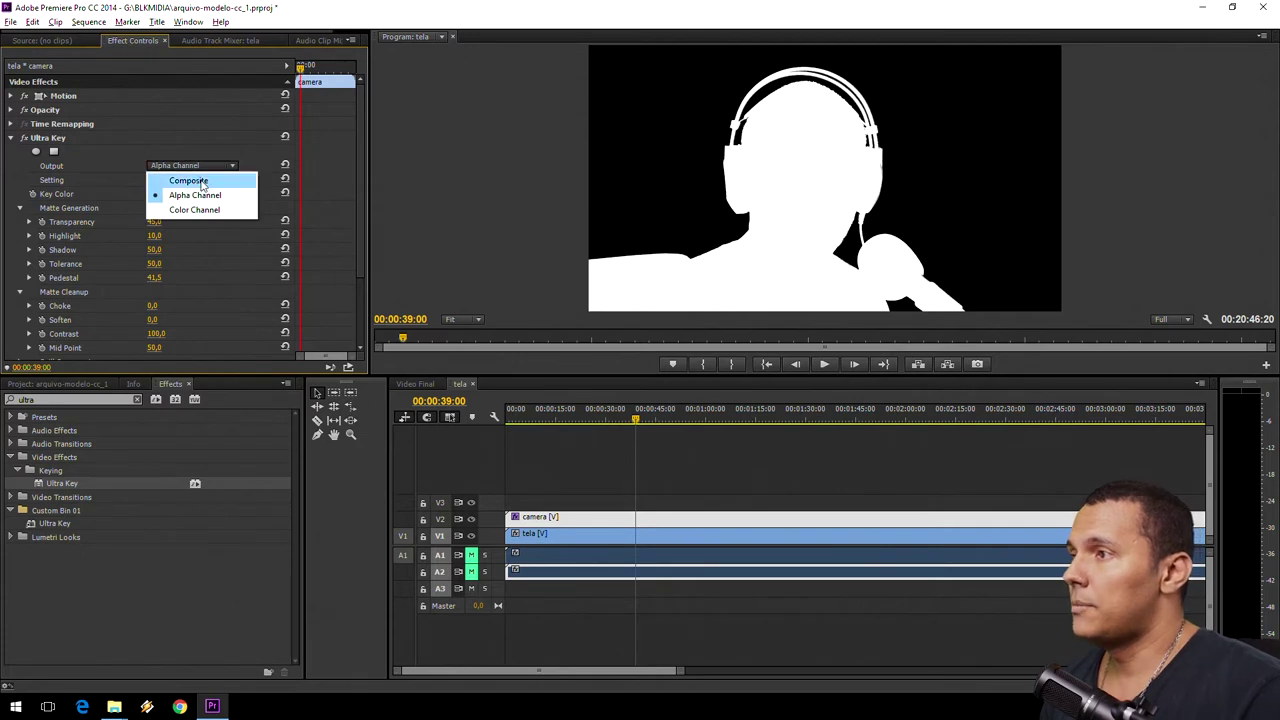
left_click(185, 177)
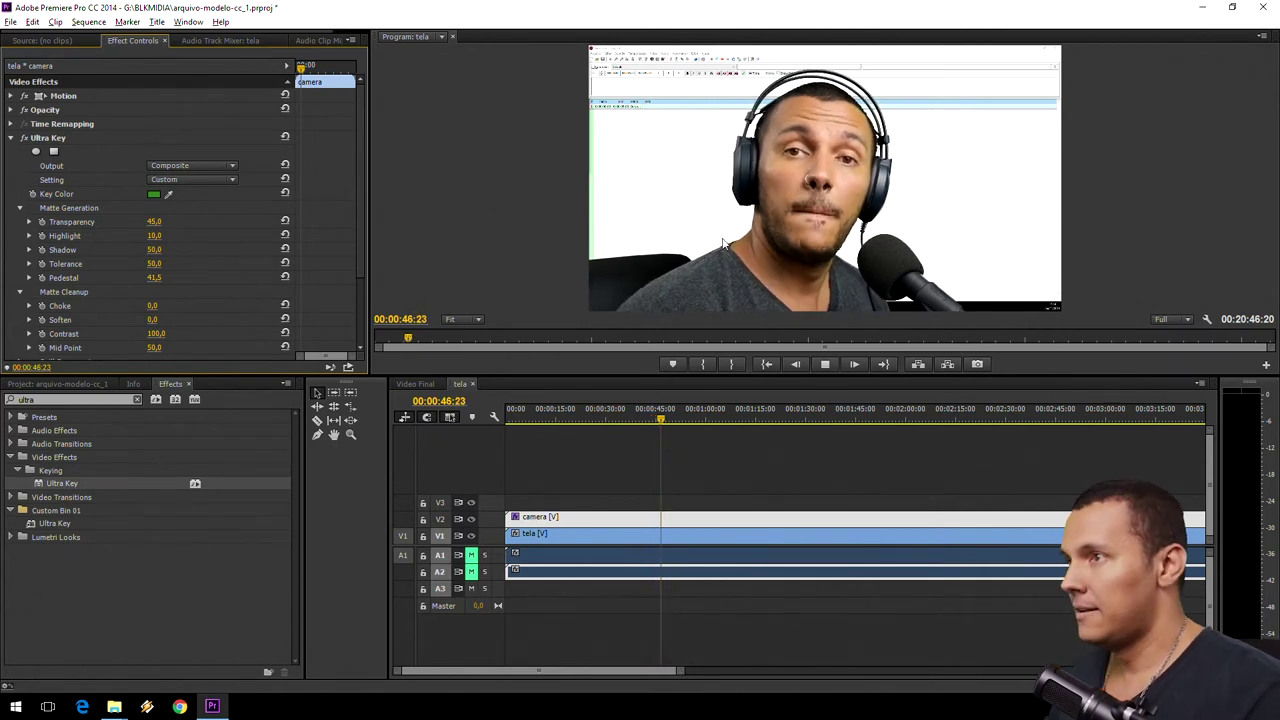
key("grave")
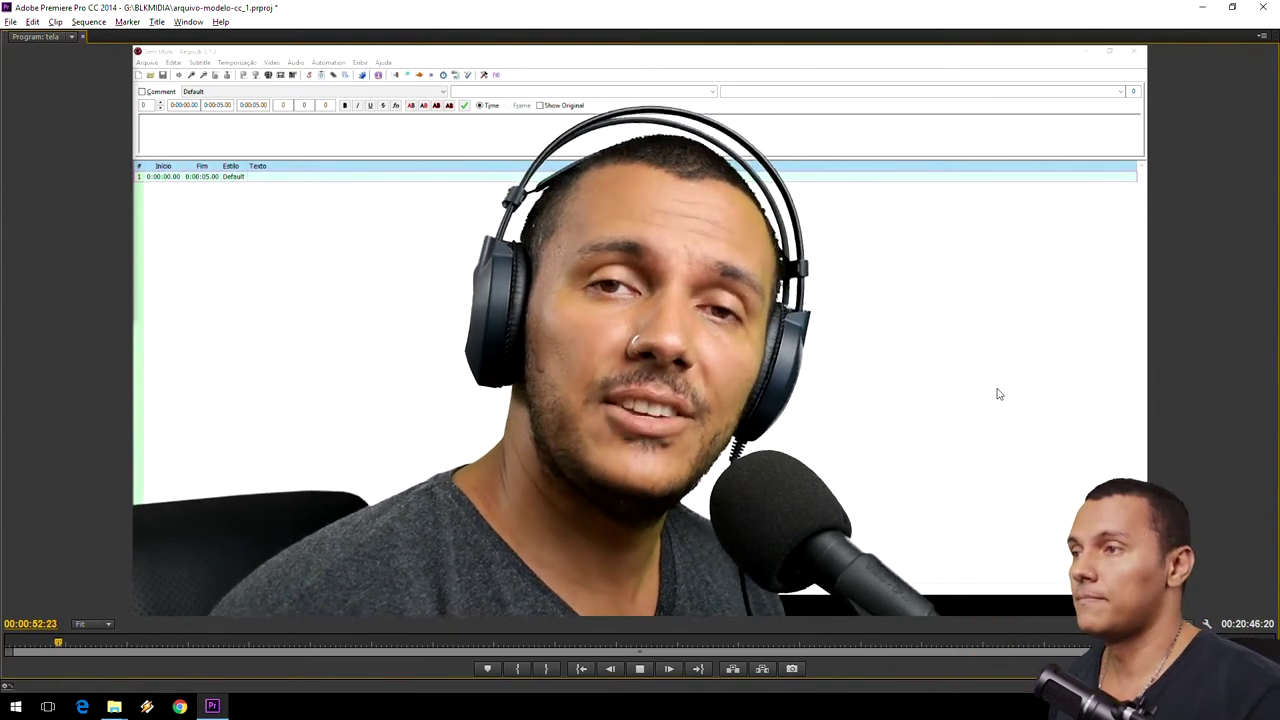
key("grave")
key("space")
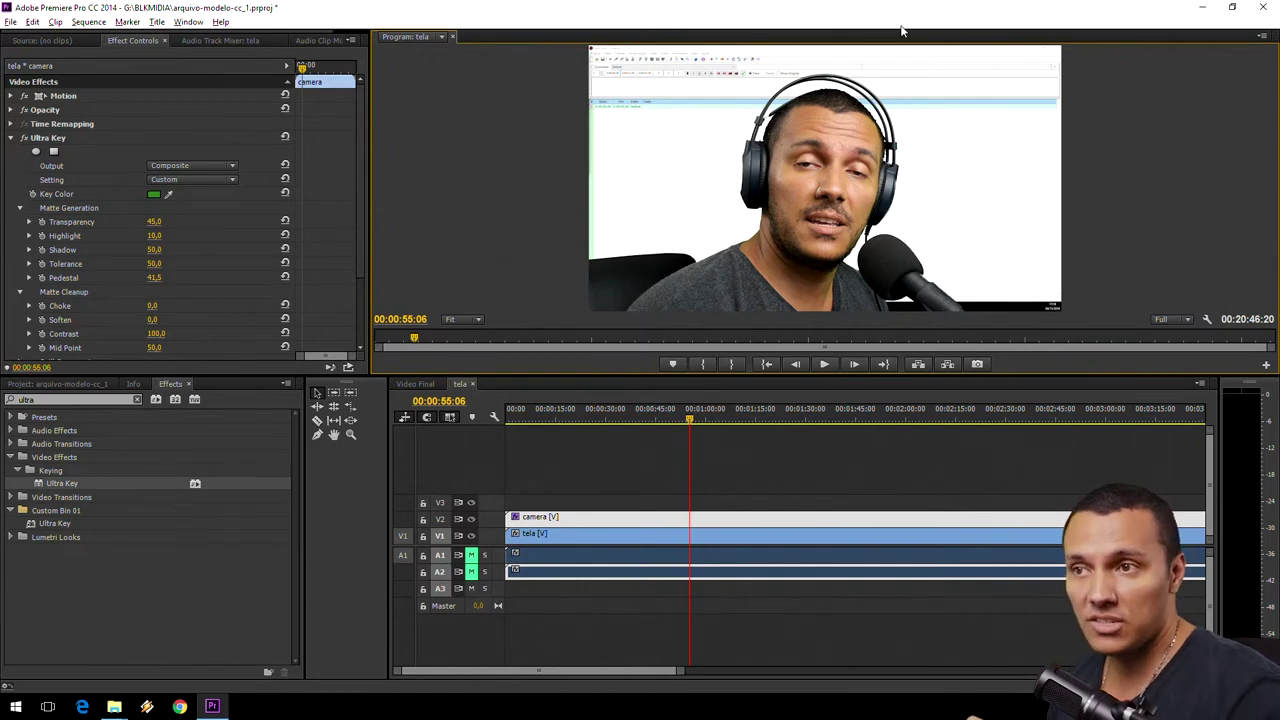
- Scale the camera clip to 30 and move it to the frame's lower-right corner at position 1637, 921.7
left_click(11, 163)
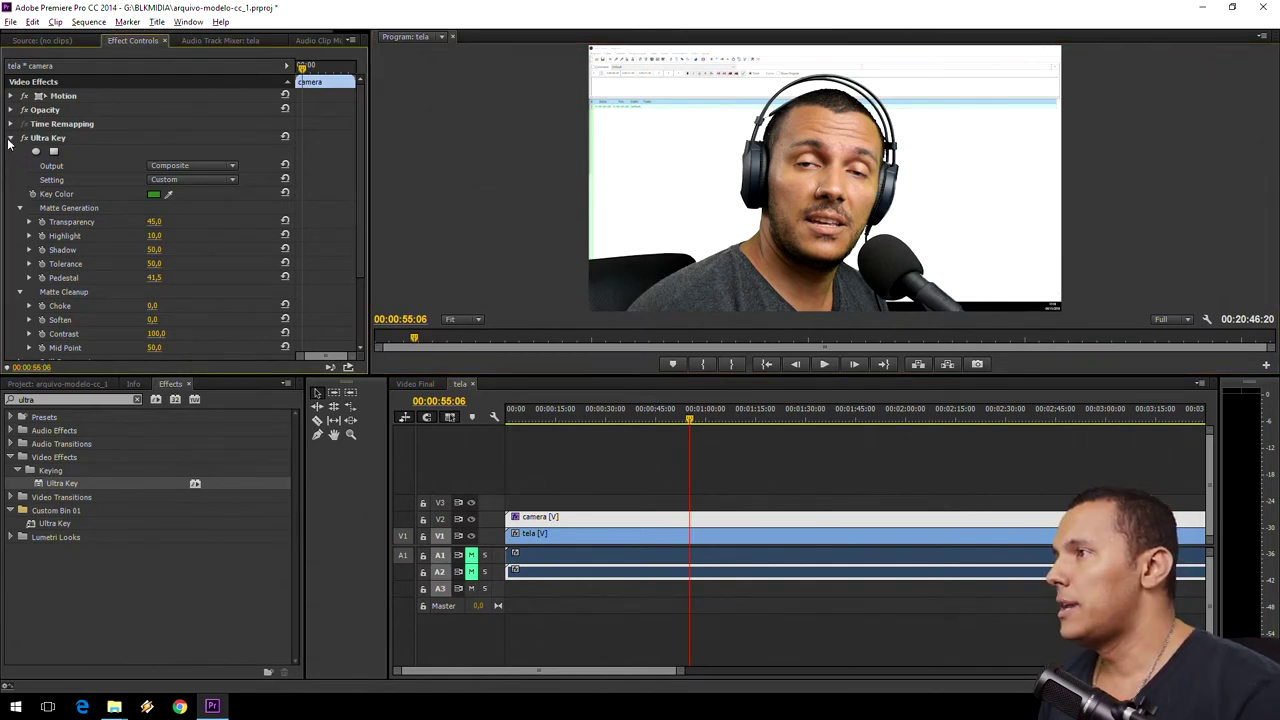
left_click(11, 137)
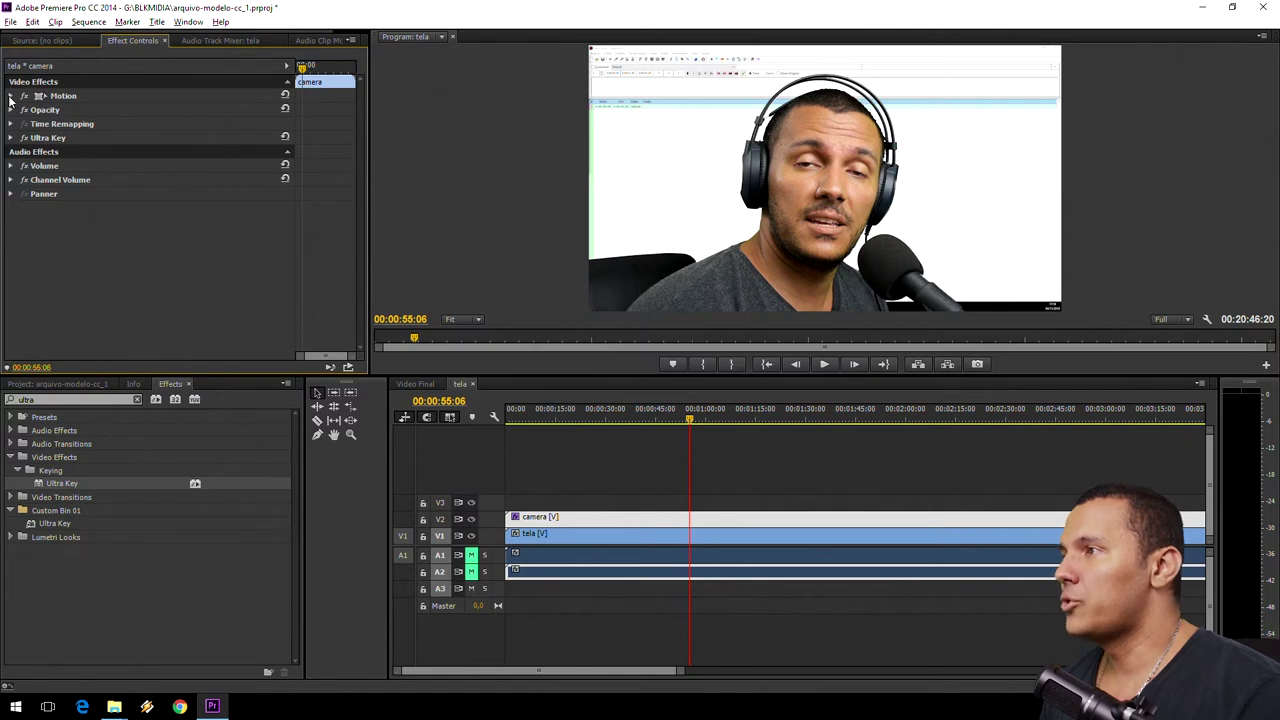
left_click(11, 96)
left_click_drag(156, 123, 90, 123)
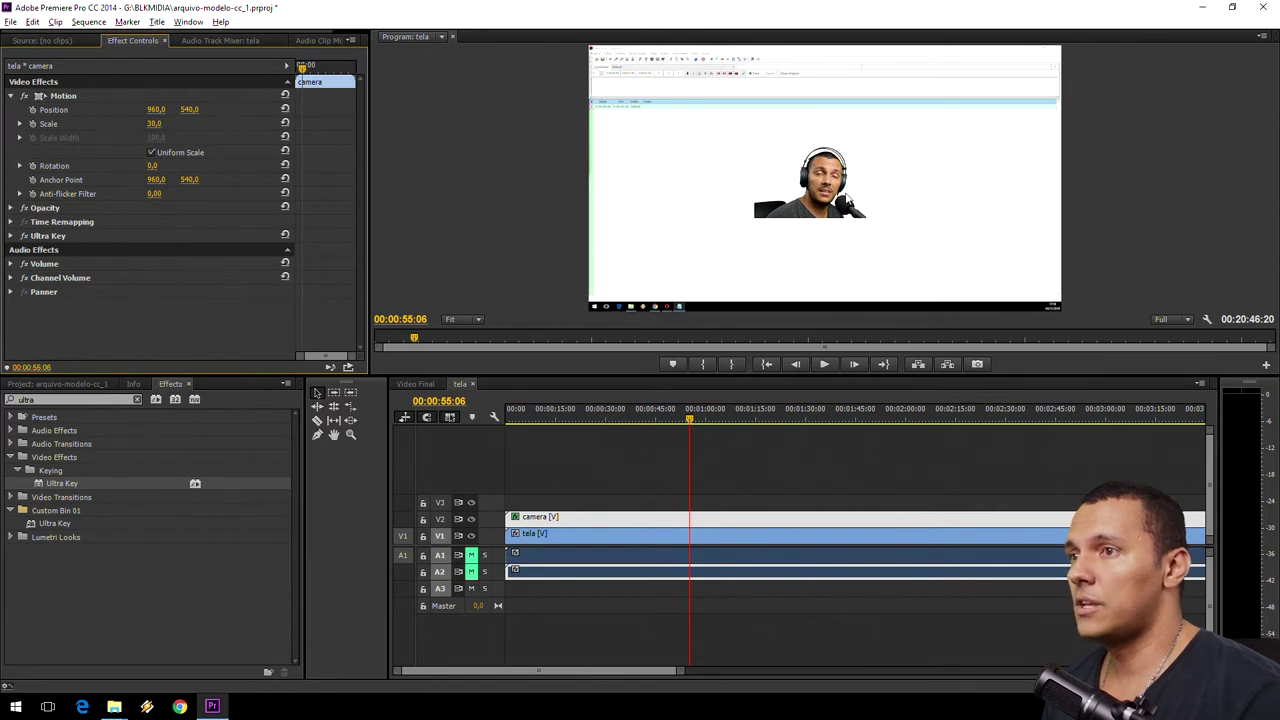
left_click(836, 205)
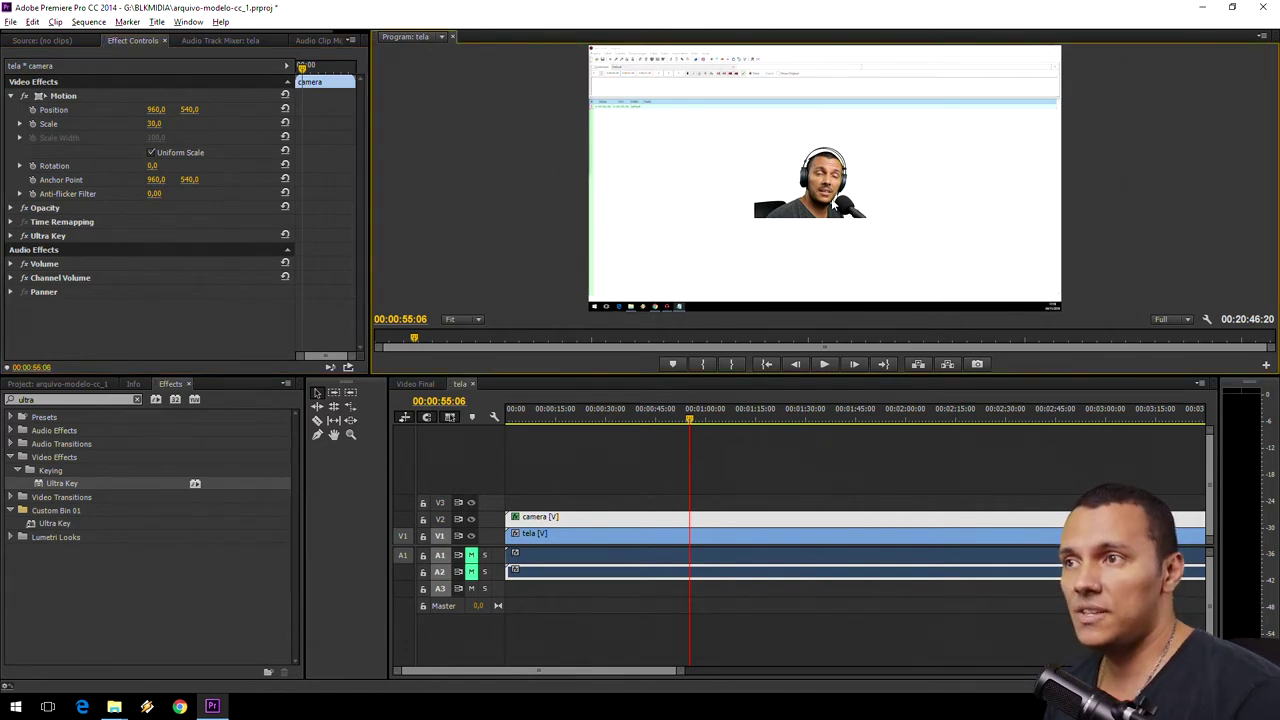
left_click_drag(836, 205, 977, 298)
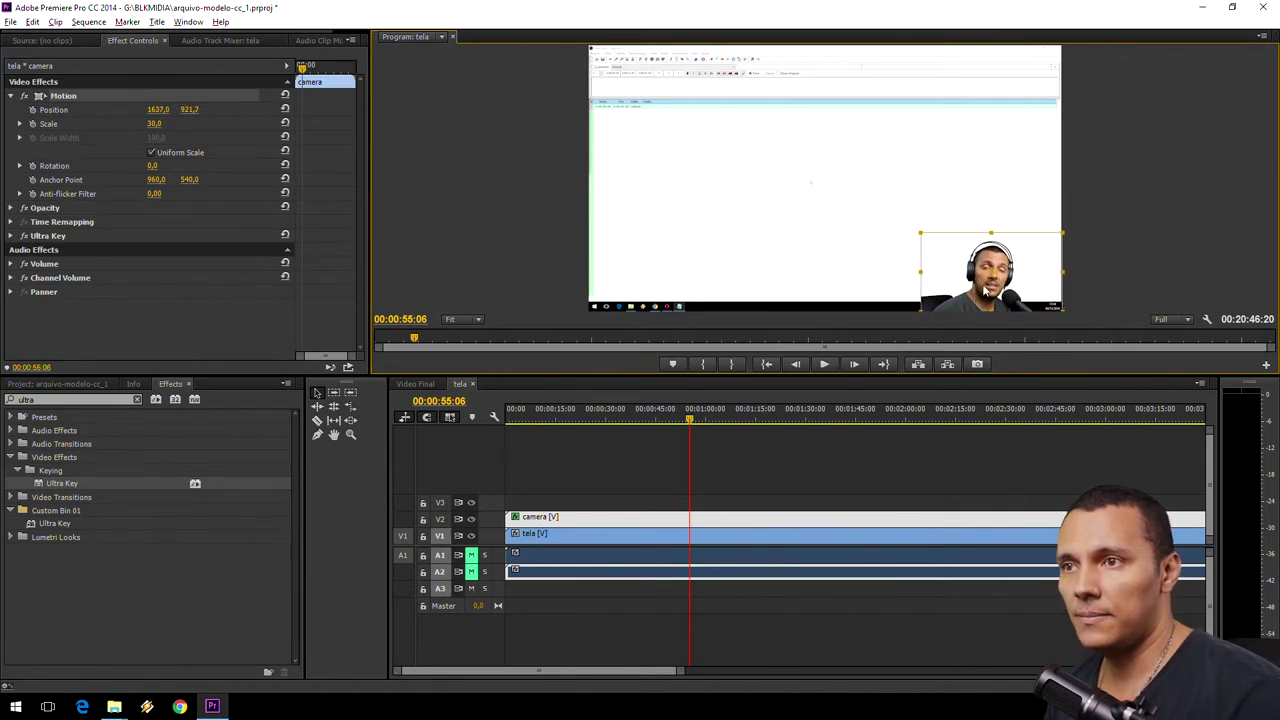
left_click(1119, 195)
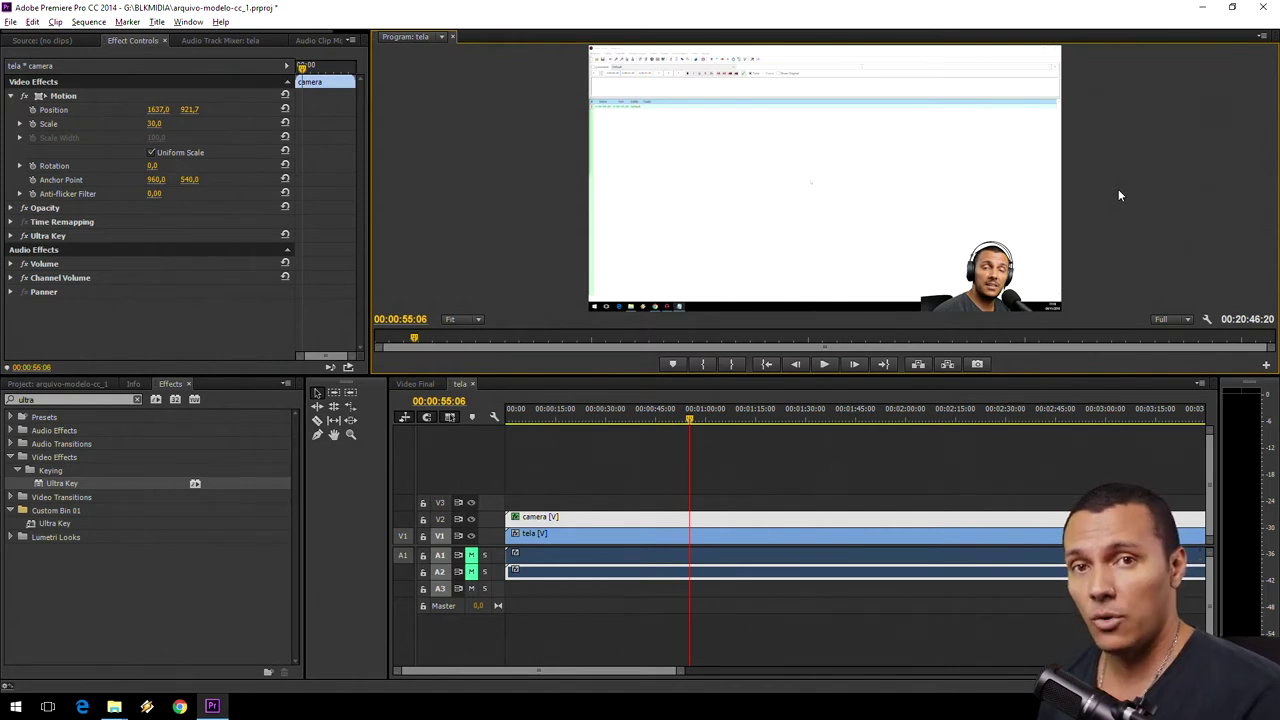
- Find the Horizontal Flip effect, apply it to the camera clip, and play the mirrored result in a maximized preview
left_click(137, 399)
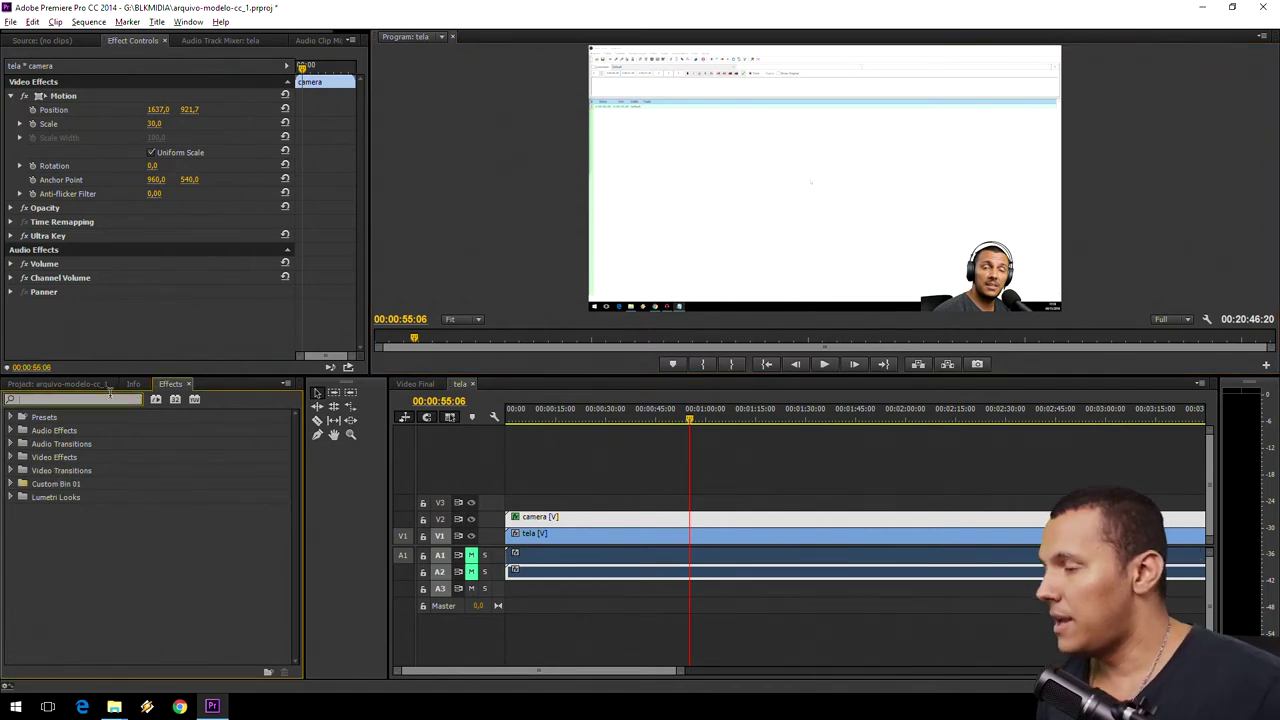
type("flip")
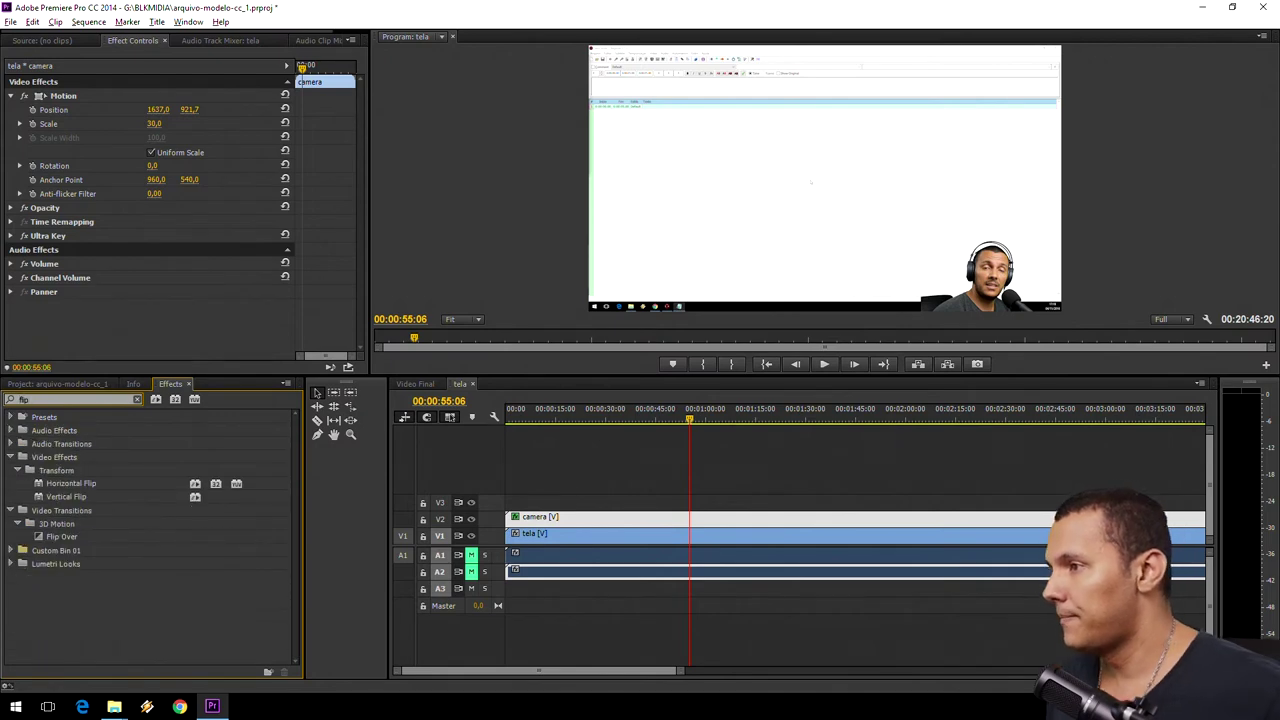
left_click_drag(70, 485, 658, 520)
key("space")
key("grave")
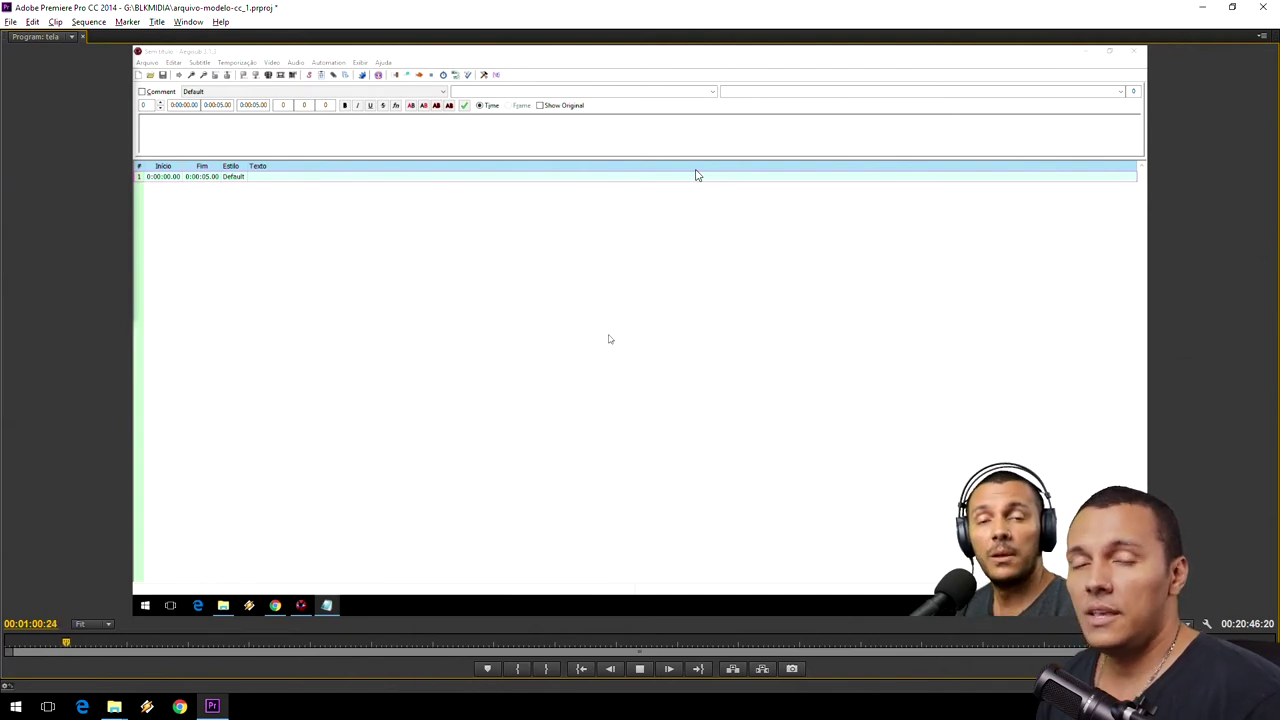
key("space")
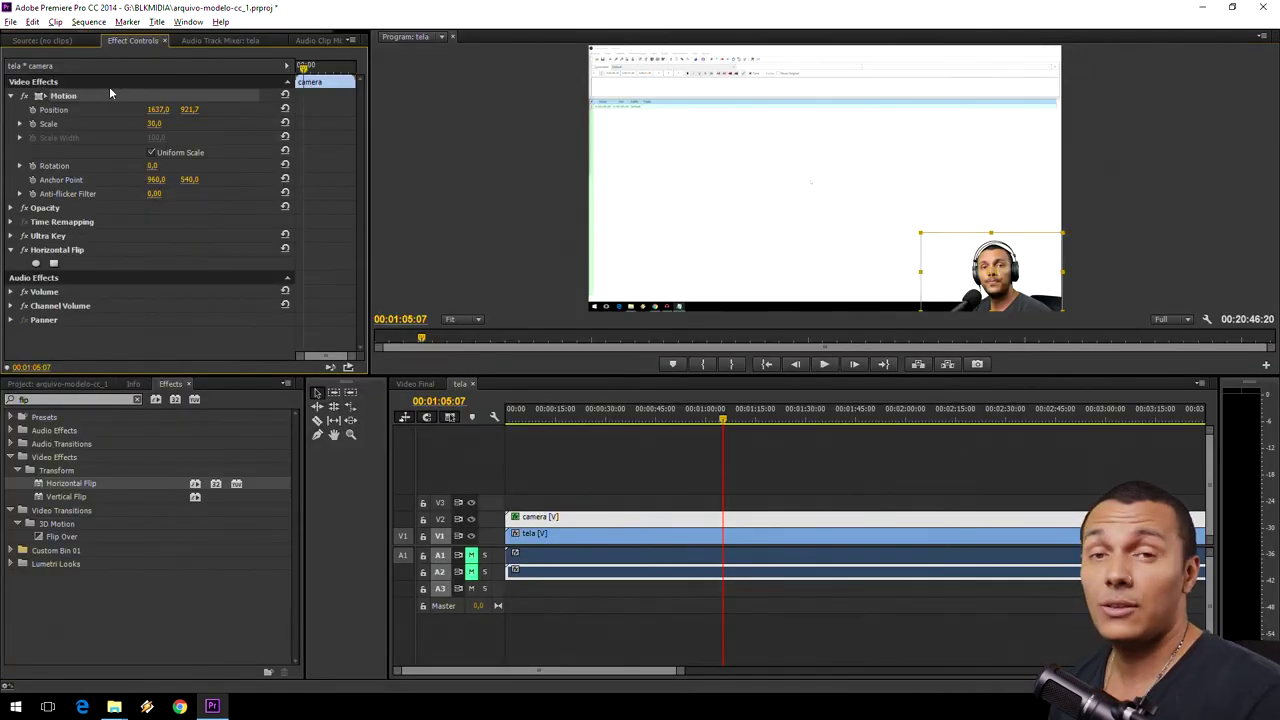
- Reset the camera clip's Motion settings and remove its Horizontal Flip effect
left_click(286, 97)
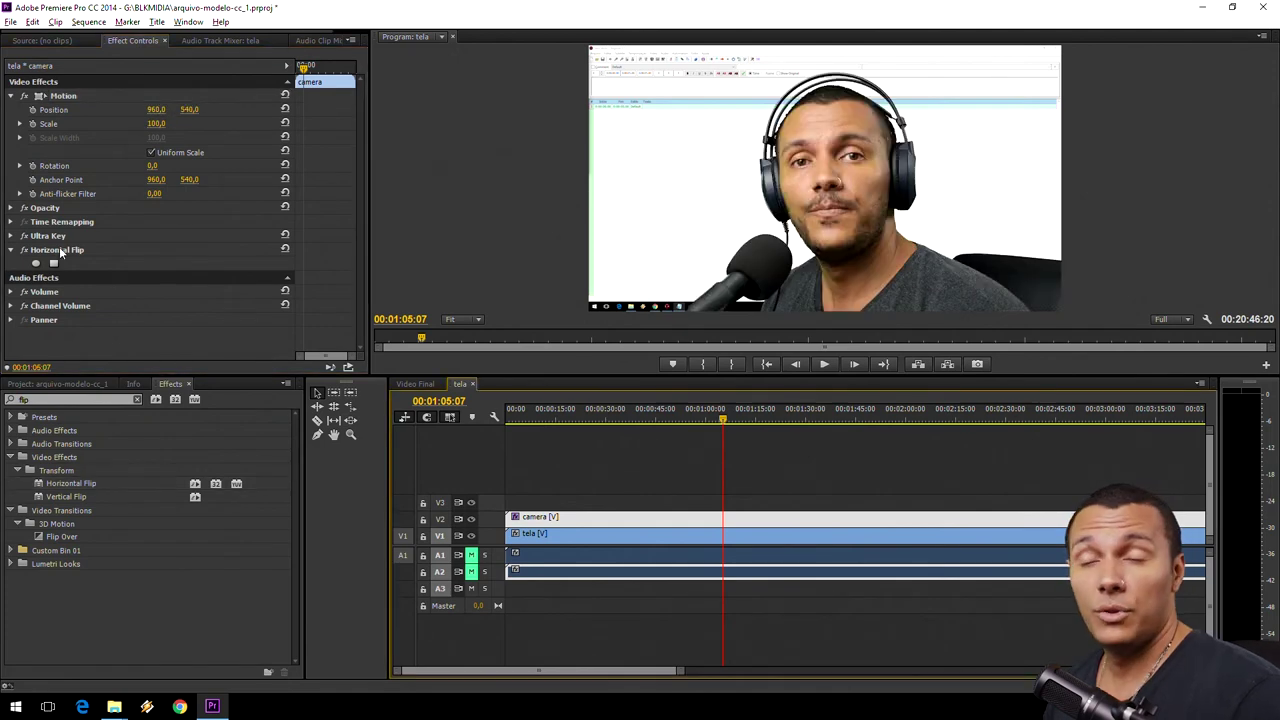
key("Delete")
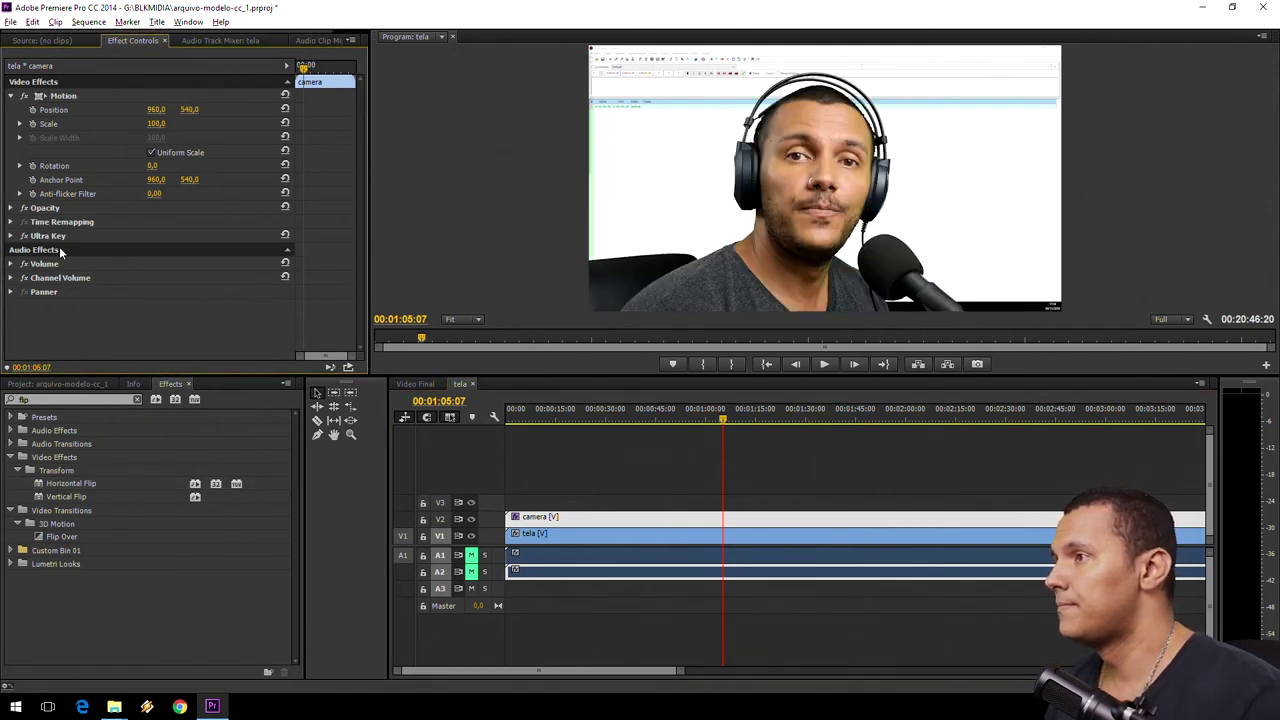
- Clear the effects search and apply the saved Canto Chroma preset to the camera clip on V2
left_click(137, 399)
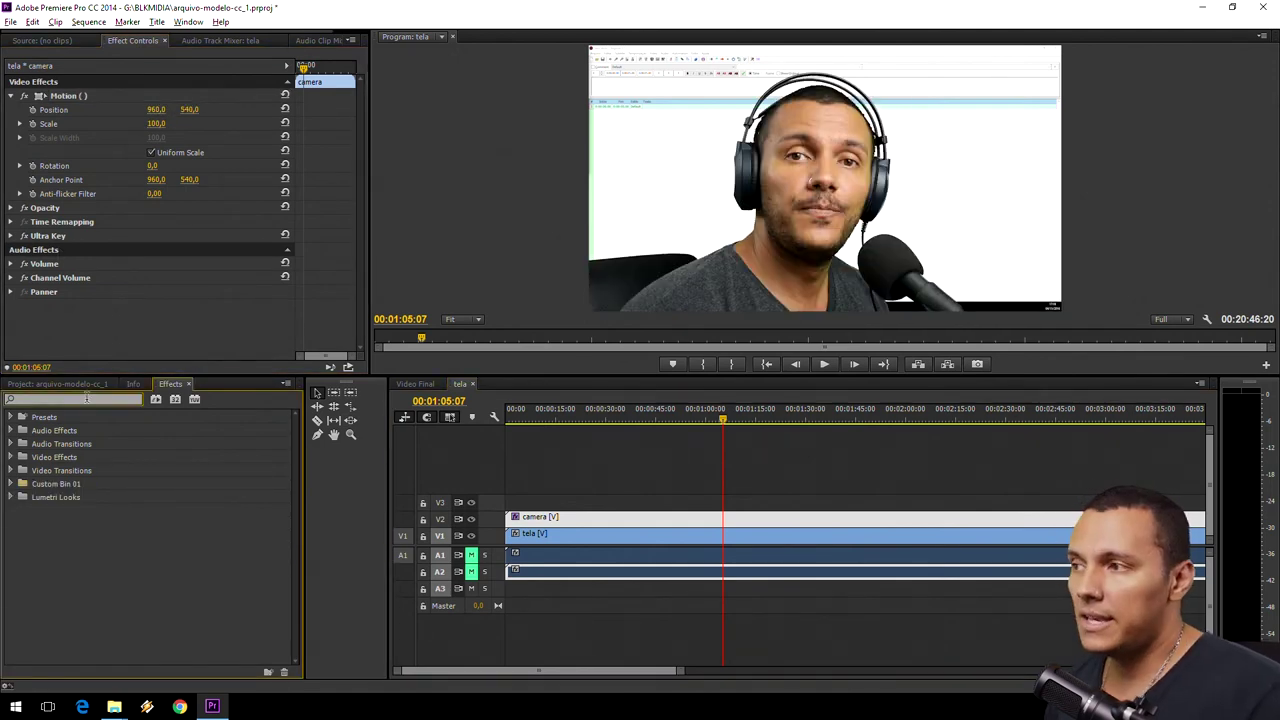
left_click(11, 417)
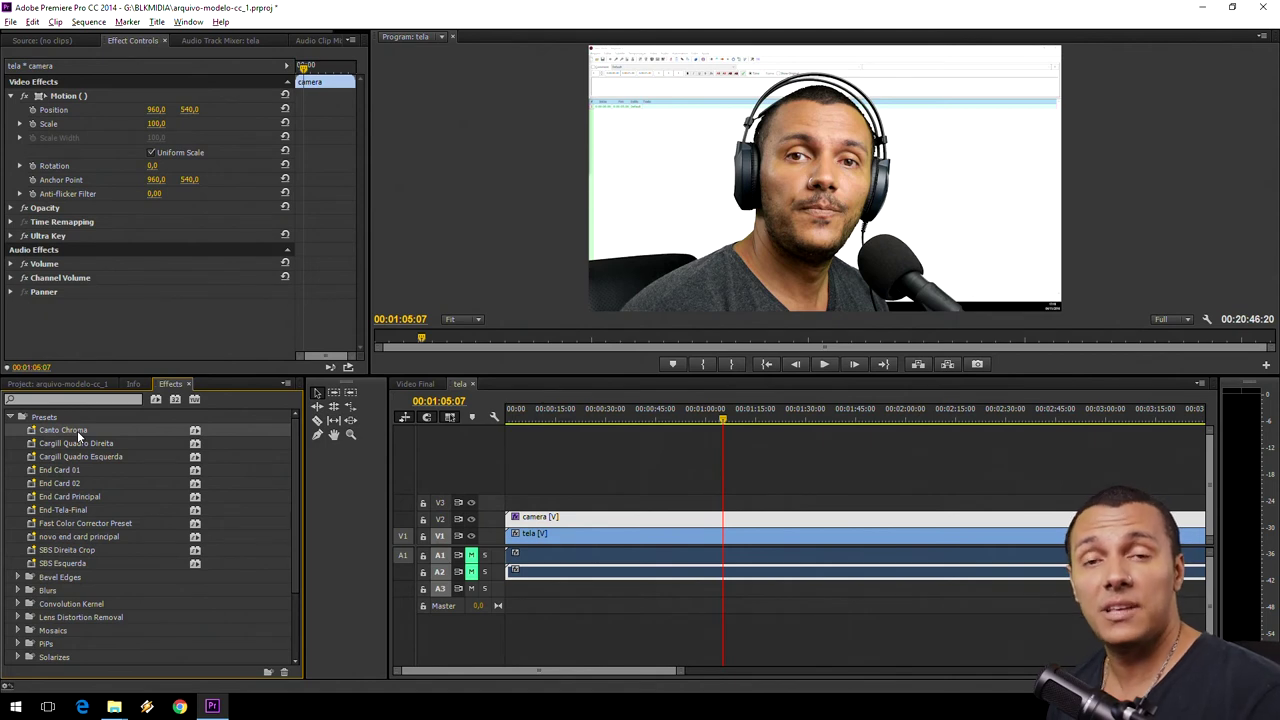
left_click_drag(53, 433, 613, 526)
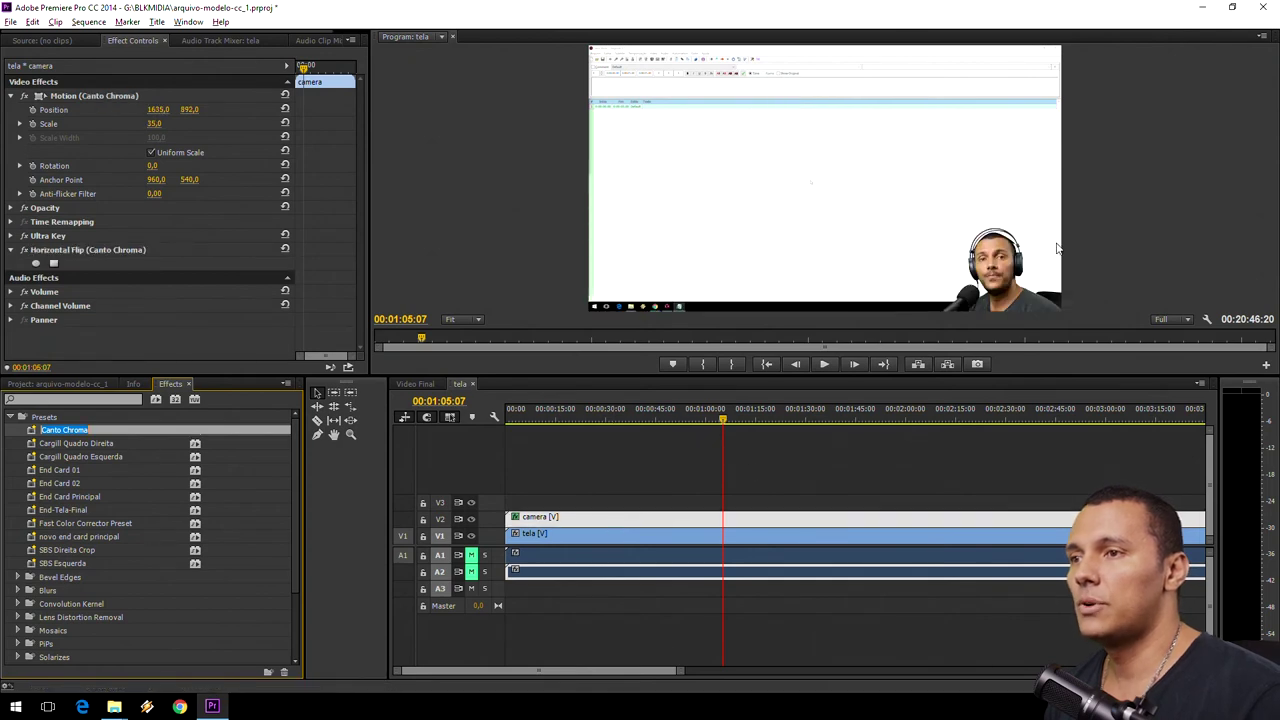